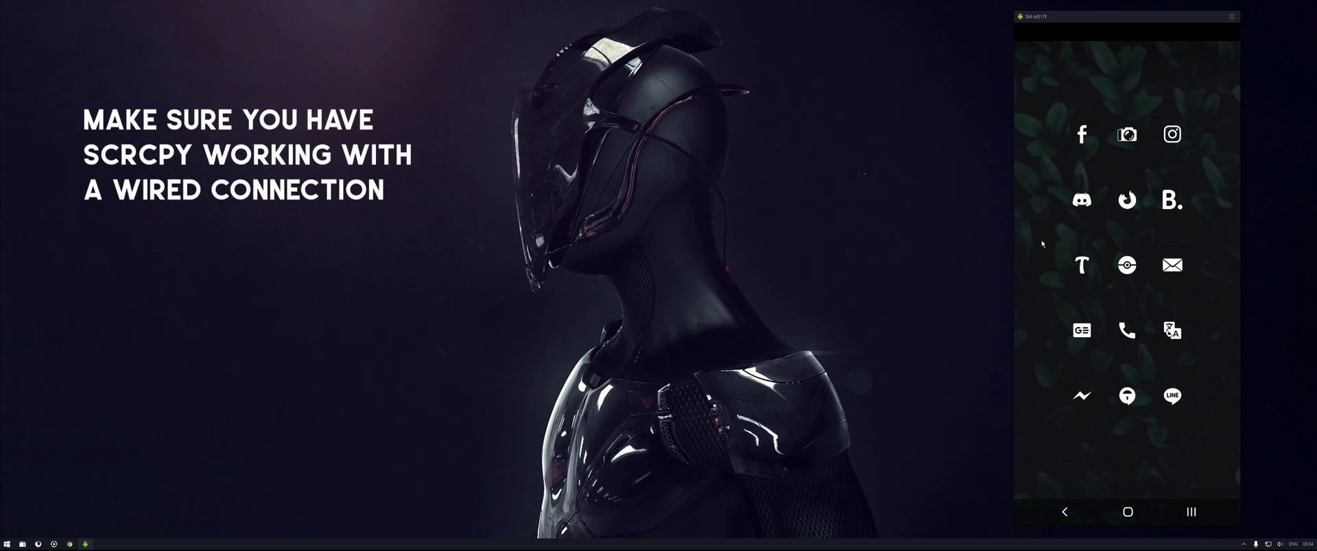
Open advanced system settings from a Start search and add a blank entry to the system Path.
mouse_move(1038, 244)
mouse_down()
mouse_move(1180, 233)
mouse_move(1098, 223)
mouse_up()
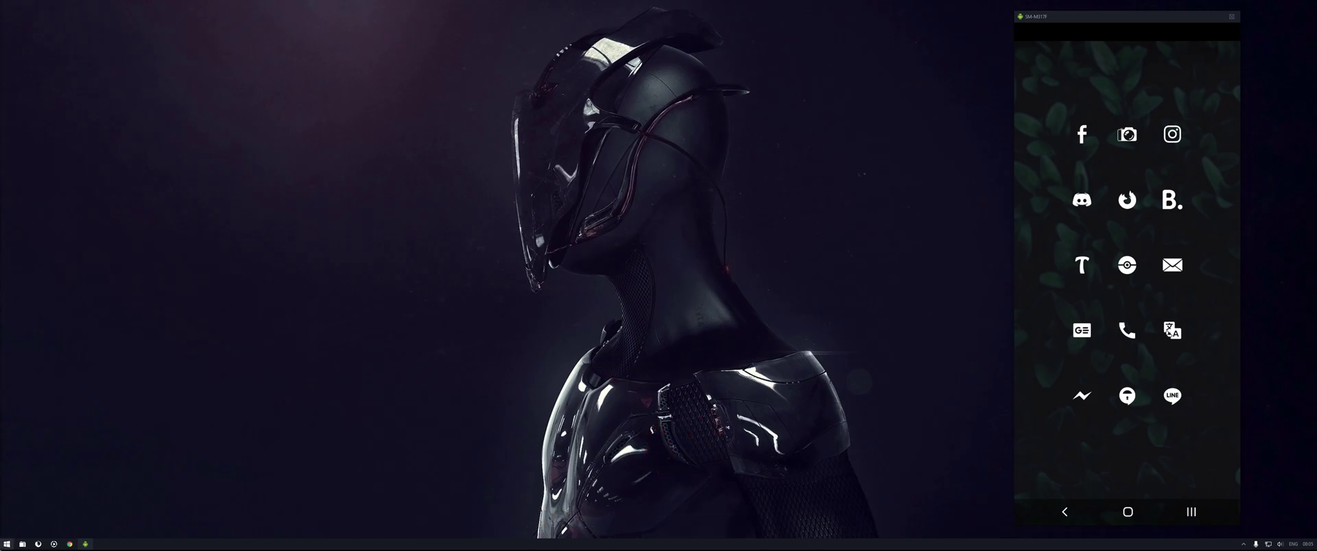
click(7, 544)
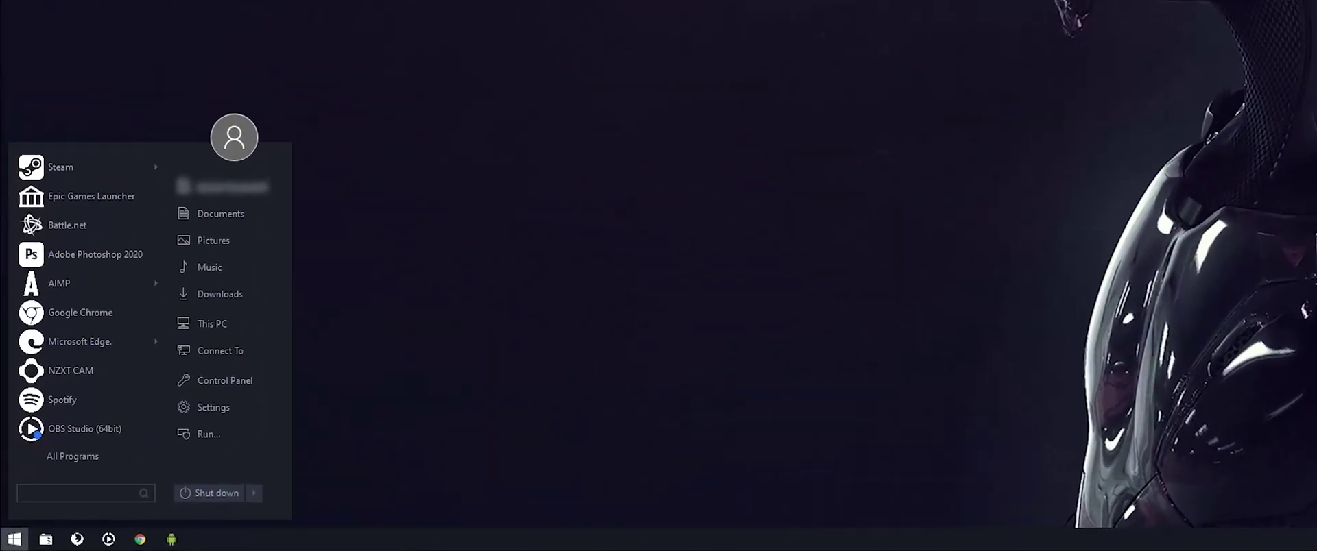
text(advanced system)
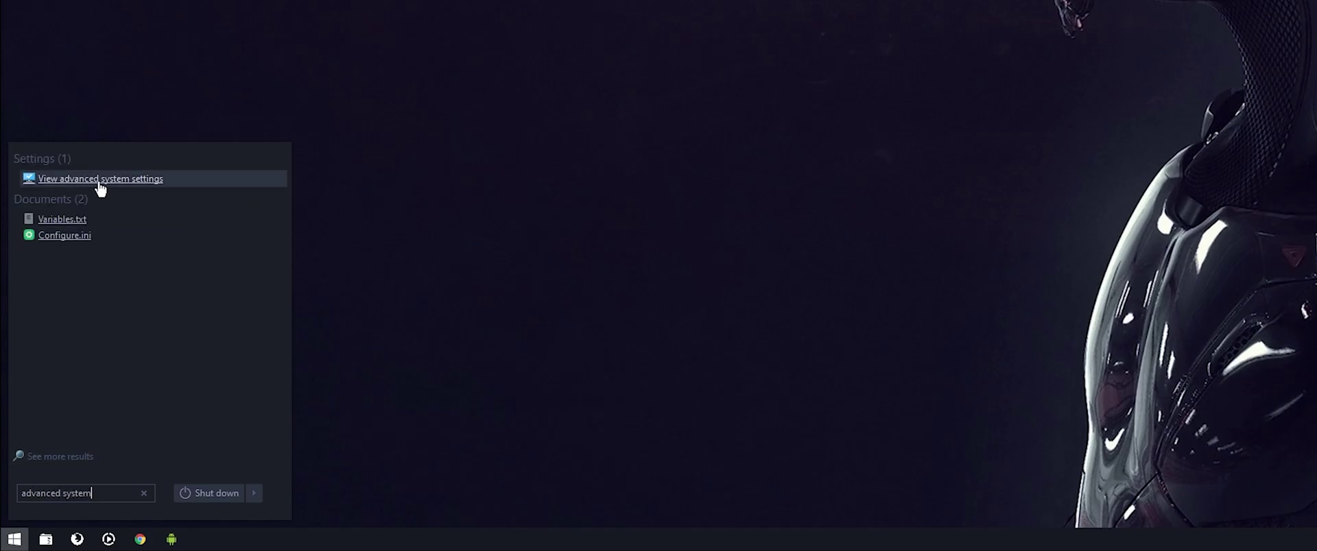
click(100, 180)
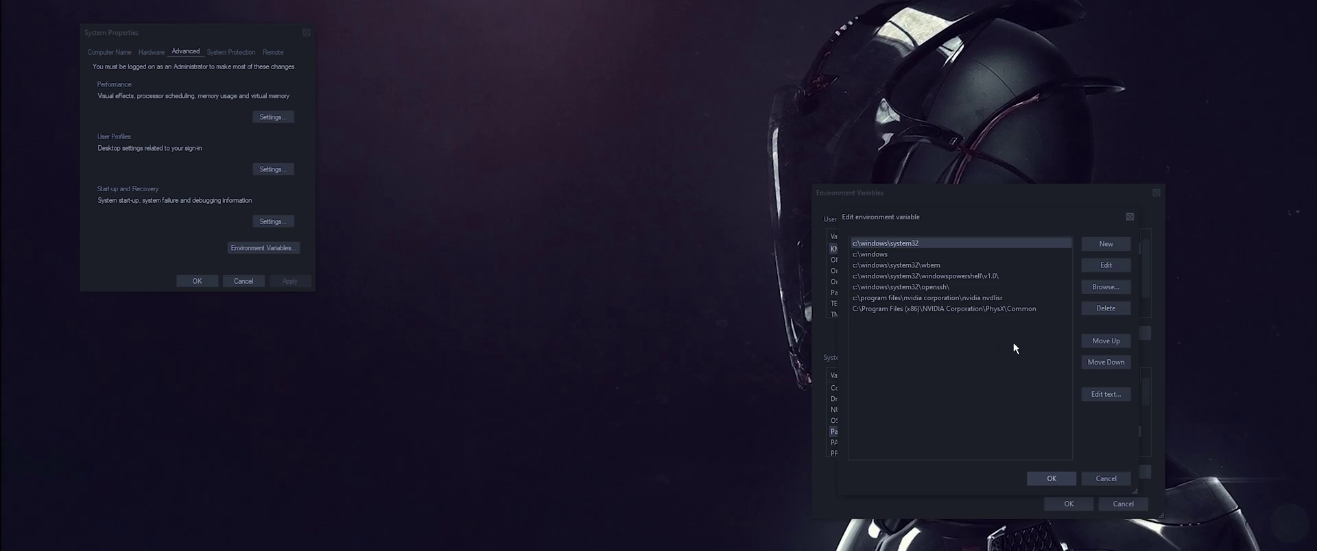
click(1109, 245)
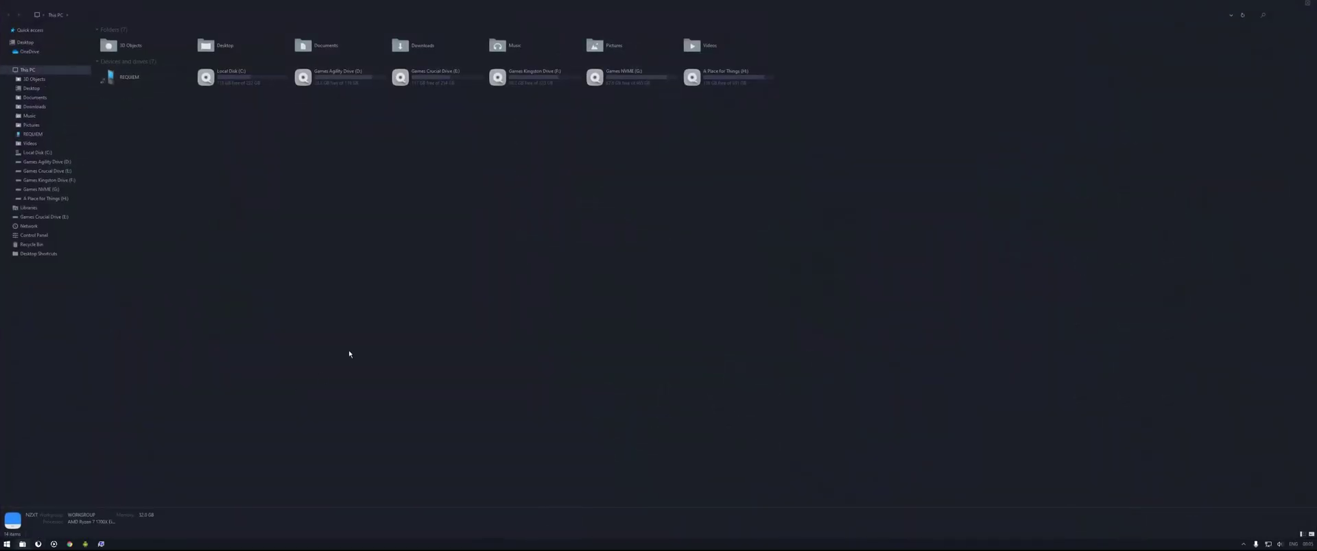
Browse to H:\SCRCPY\SCRCPY Samsung M31S v1.17 in Explorer and copy its address.
double_click(696, 77)
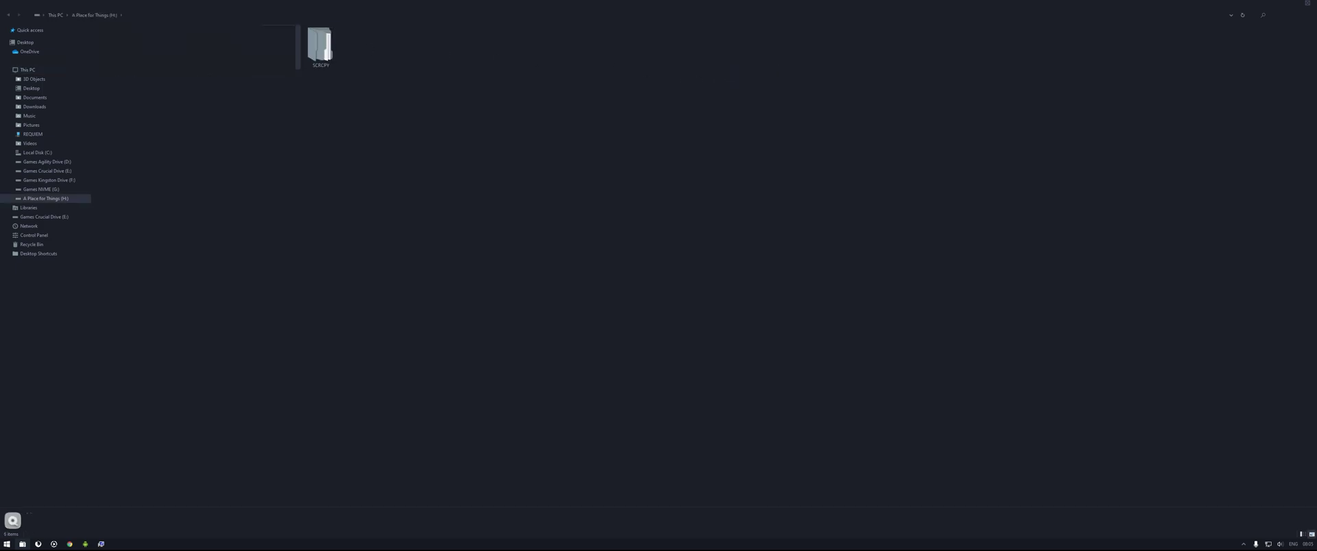
double_click(320, 45)
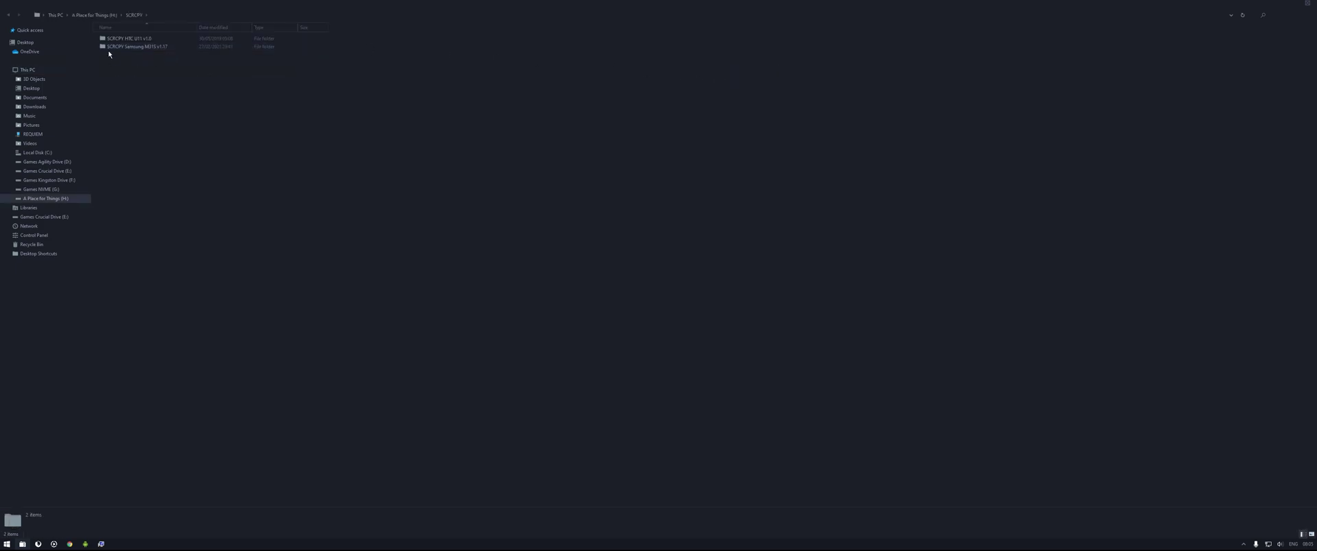
double_click(111, 47)
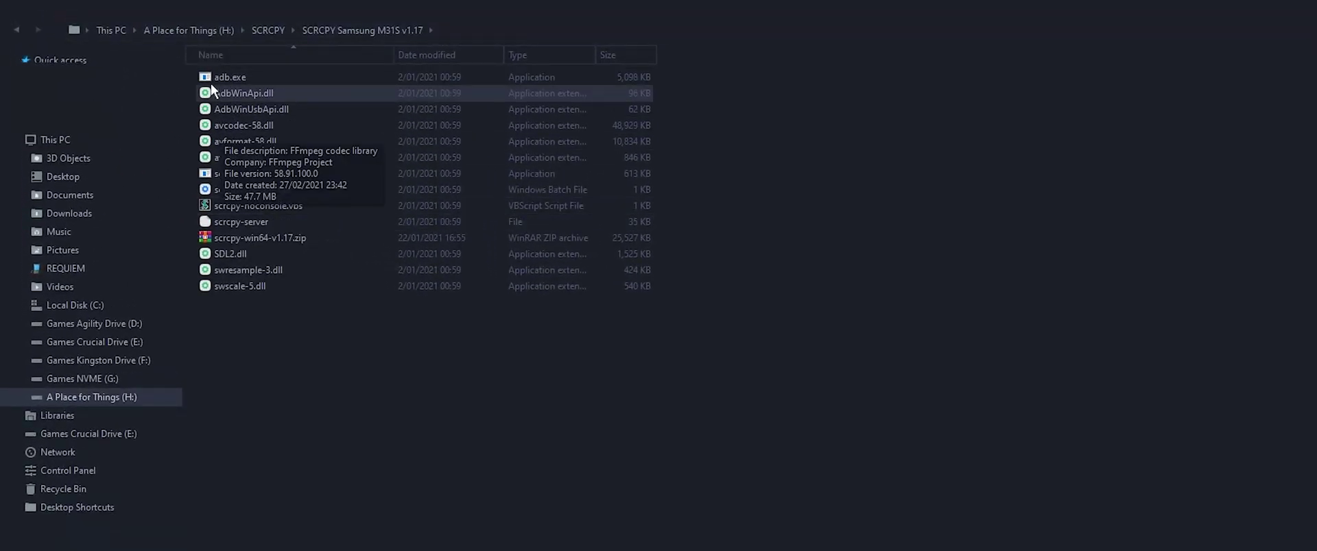
right_click(489, 34)
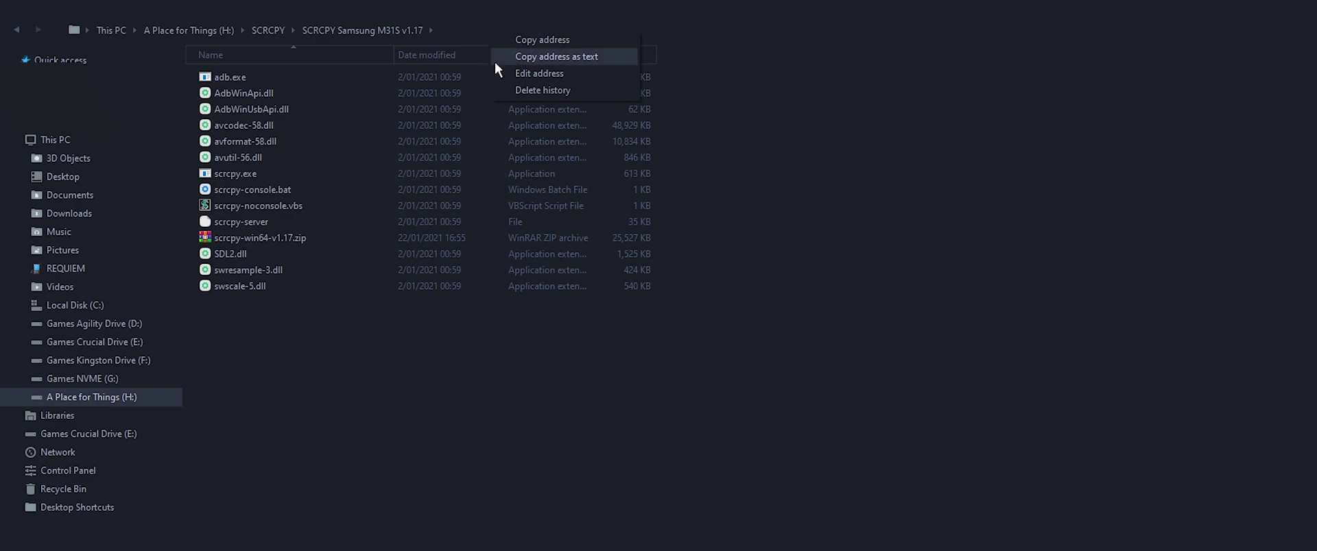
click(542, 58)
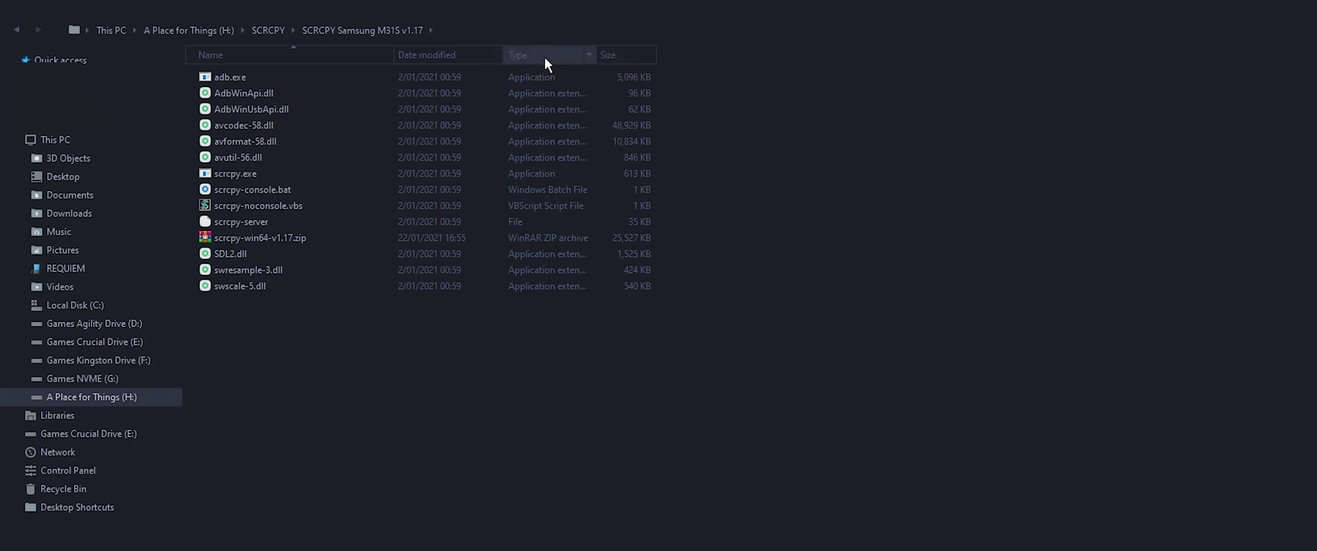
right_click(535, 32)
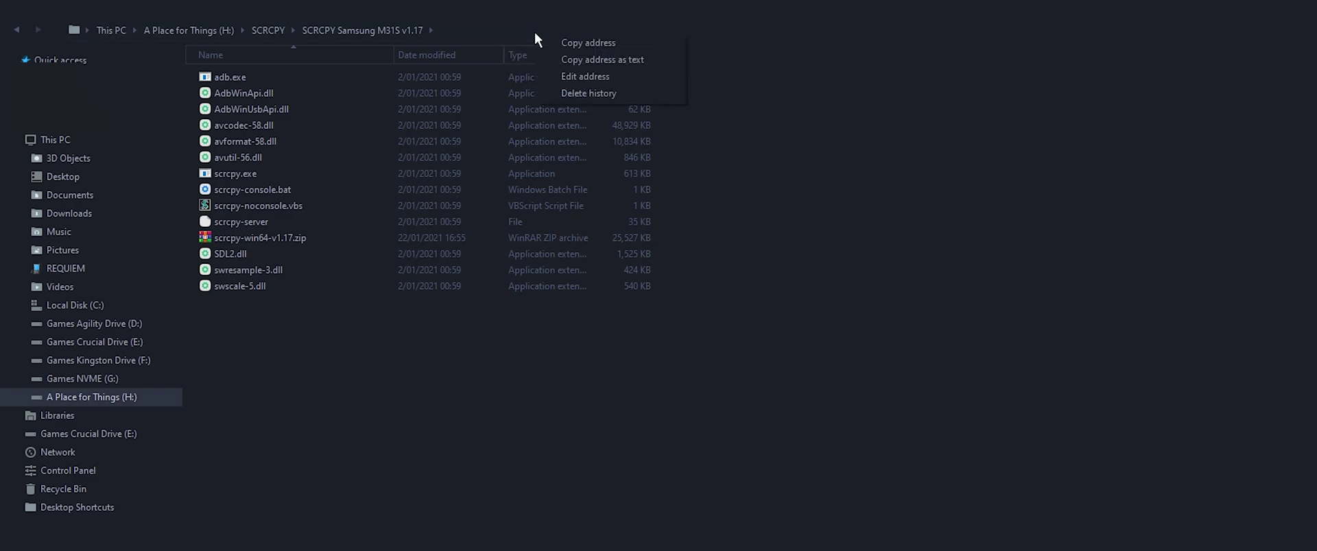
click(583, 43)
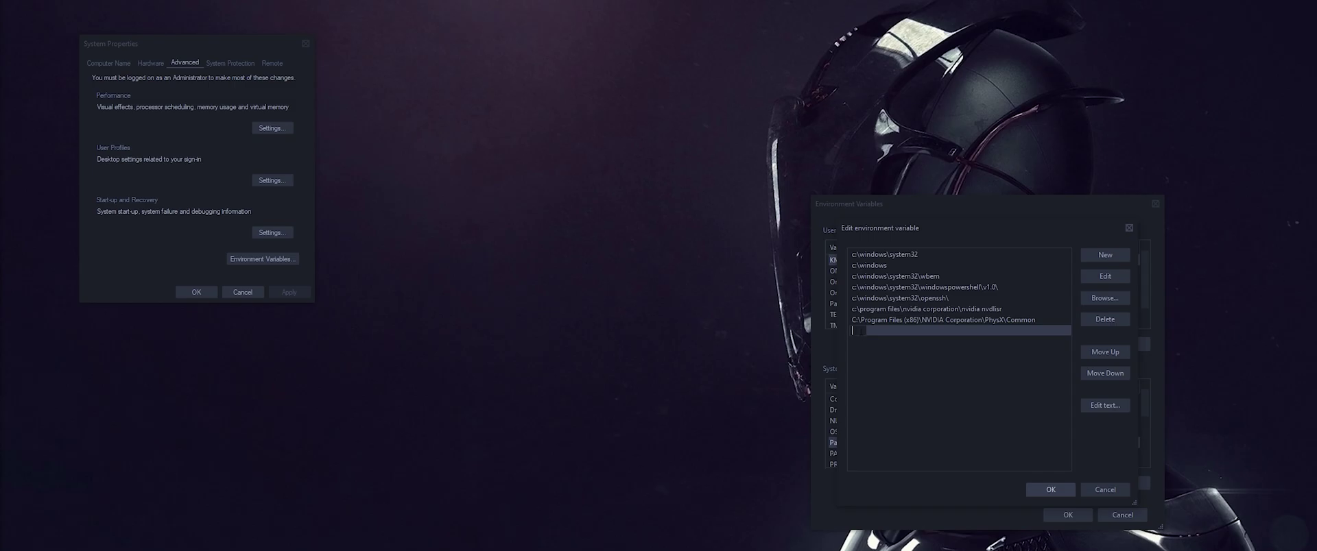
Paste H:\SCRCPY\SCRCPY Samsung M31S v1.17 into the new Path entry and confirm both dialogs.
key(ctrl+v)
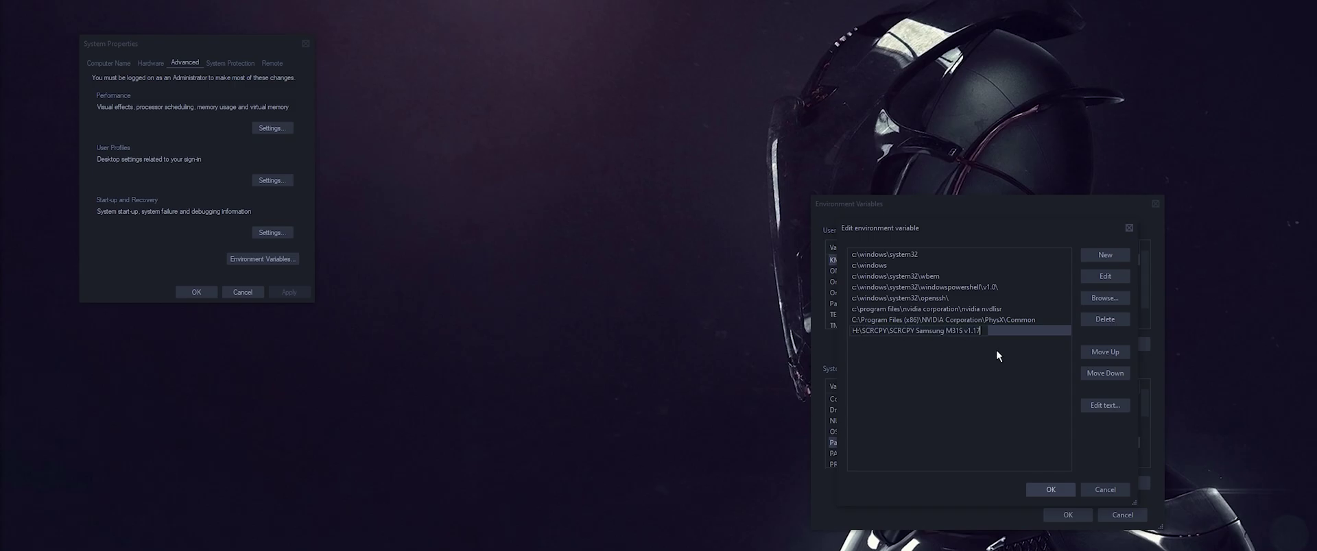
click(1051, 489)
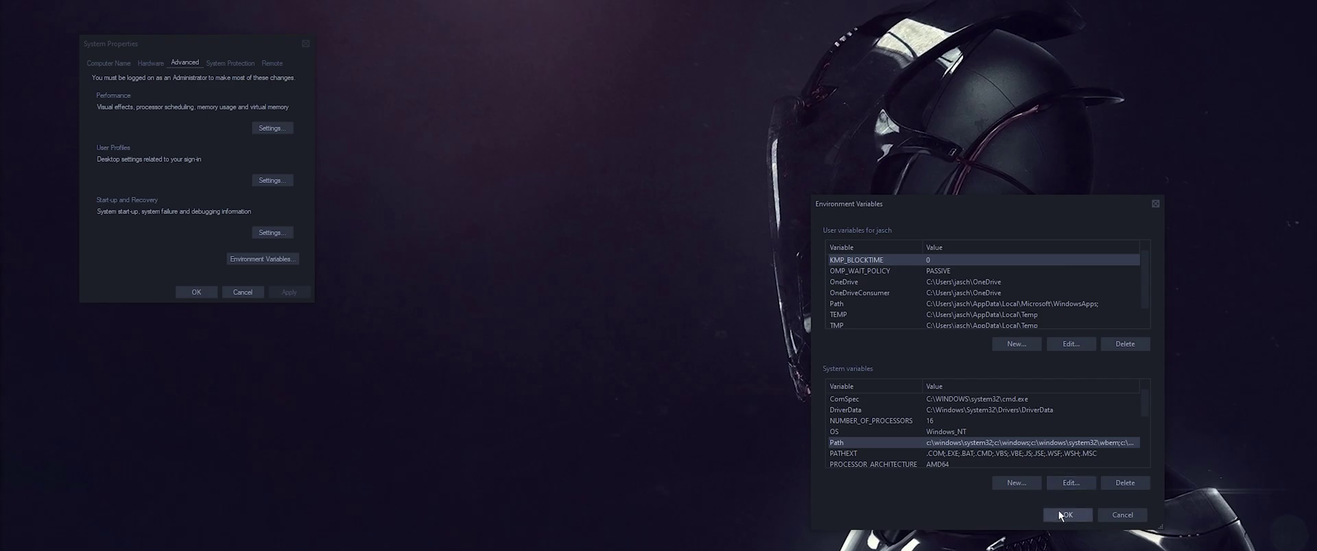
click(1060, 511)
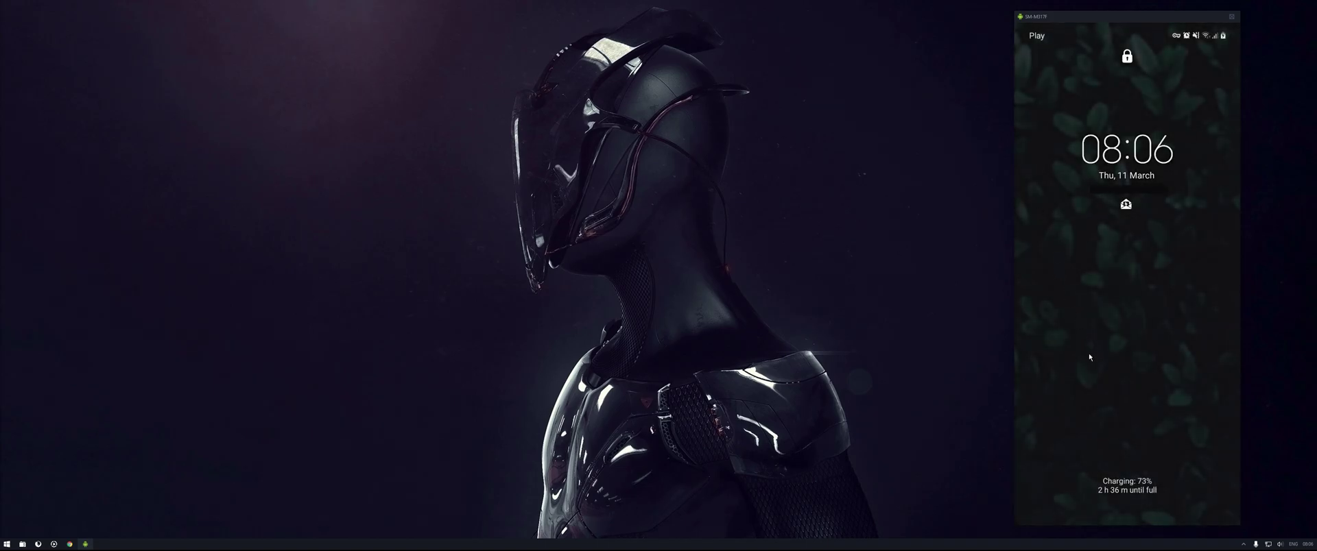
Unlock the mirrored phone and open Settings > About phone.
drag(1067, 215, 1074, 159)
mouse_move(1173, 340)
mouse_down()
mouse_move(1083, 450)
mouse_move(1127, 387)
mouse_move(1085, 262)
mouse_up()
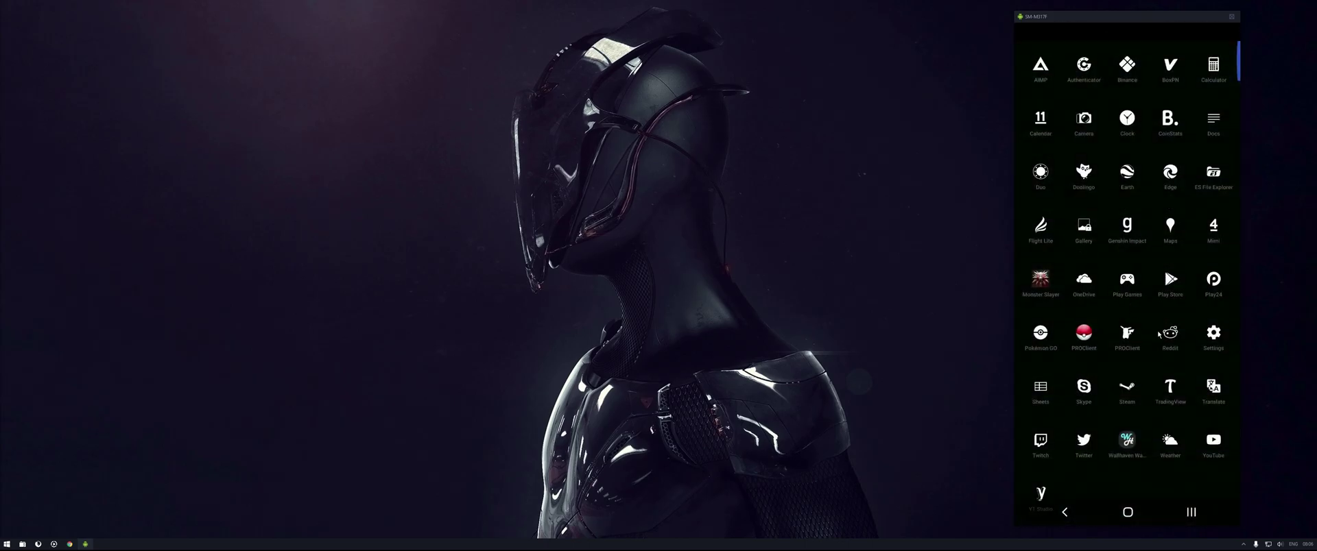
click(1215, 335)
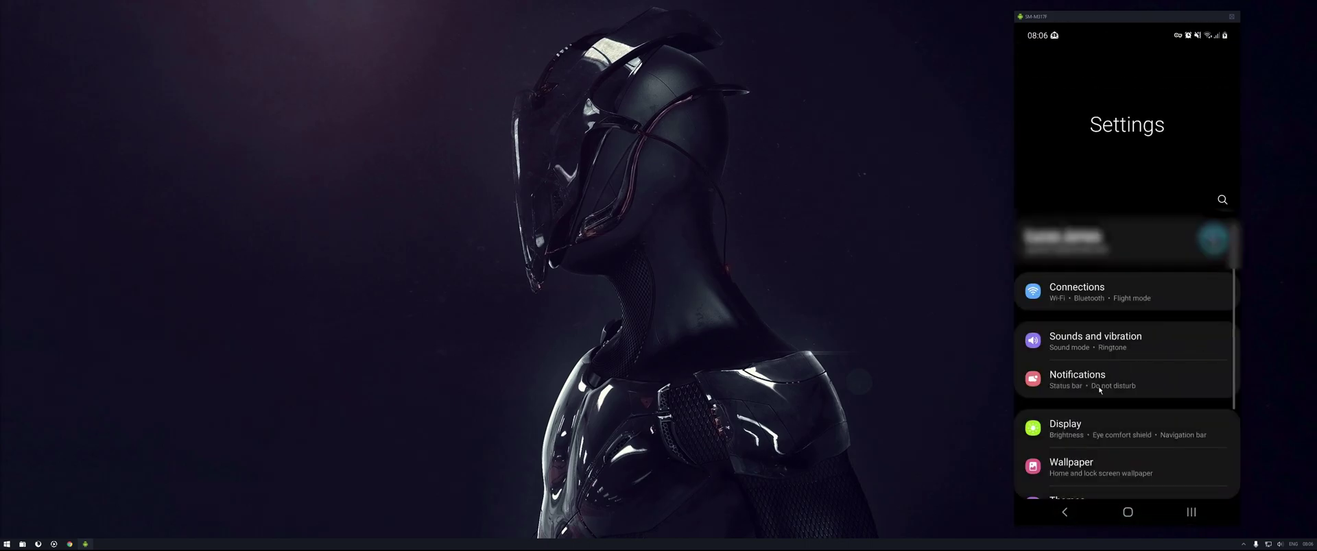
scroll(1098, 391, down, 5)
scroll(1096, 401, down, 5)
scroll(1094, 411, down, 5)
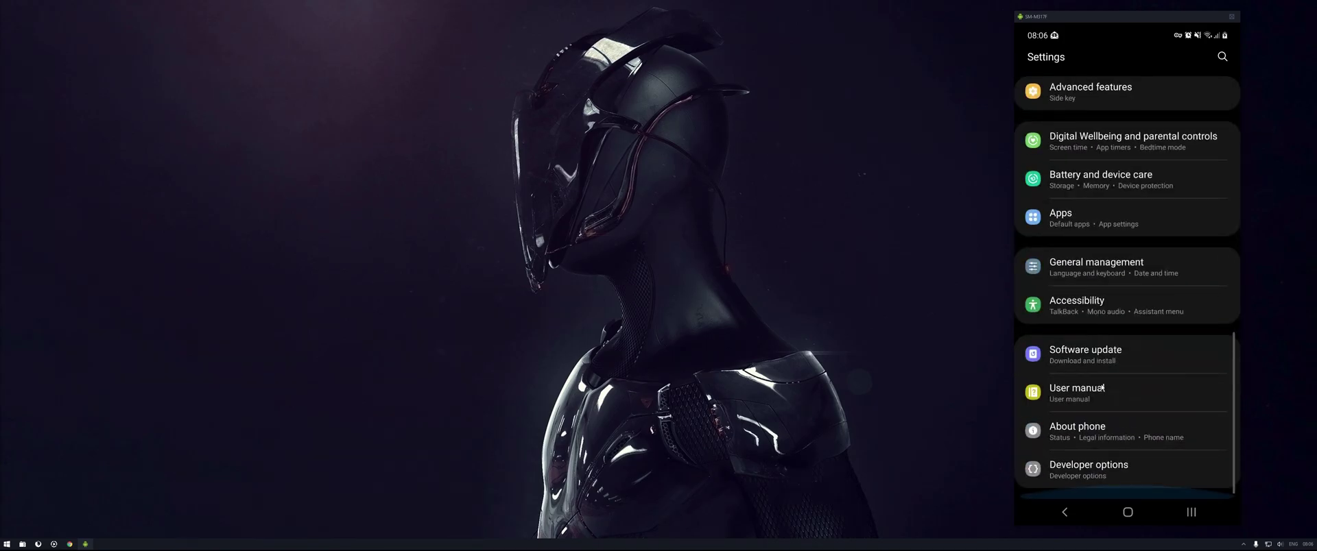
click(1101, 431)
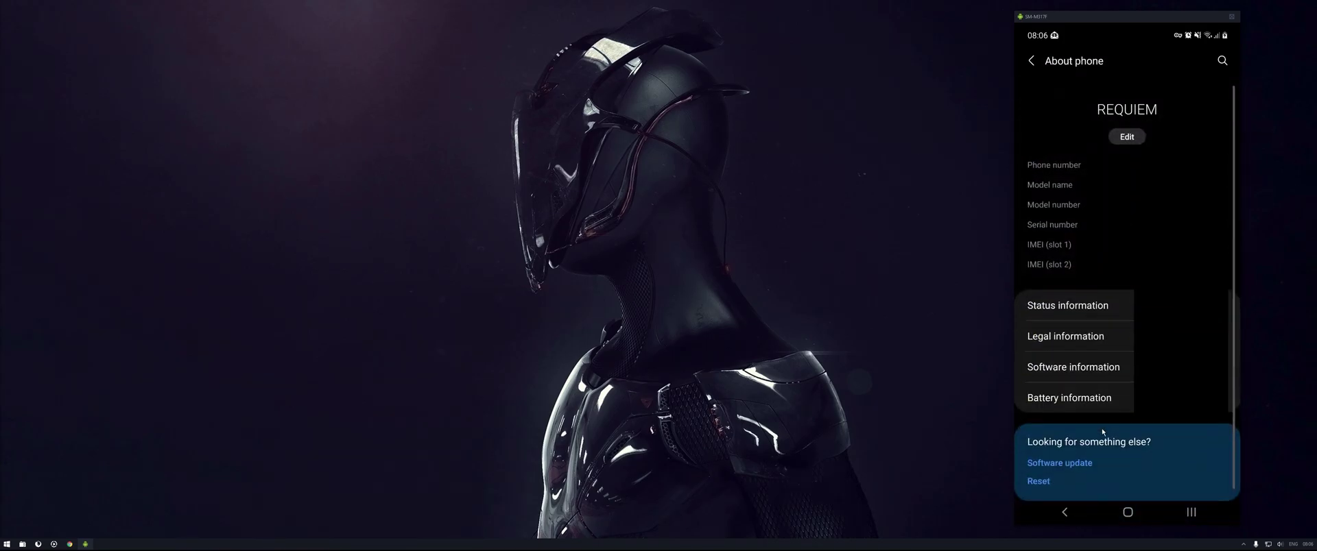
Read the phone's IP address under Status information, then return to the home screen.
click(1078, 312)
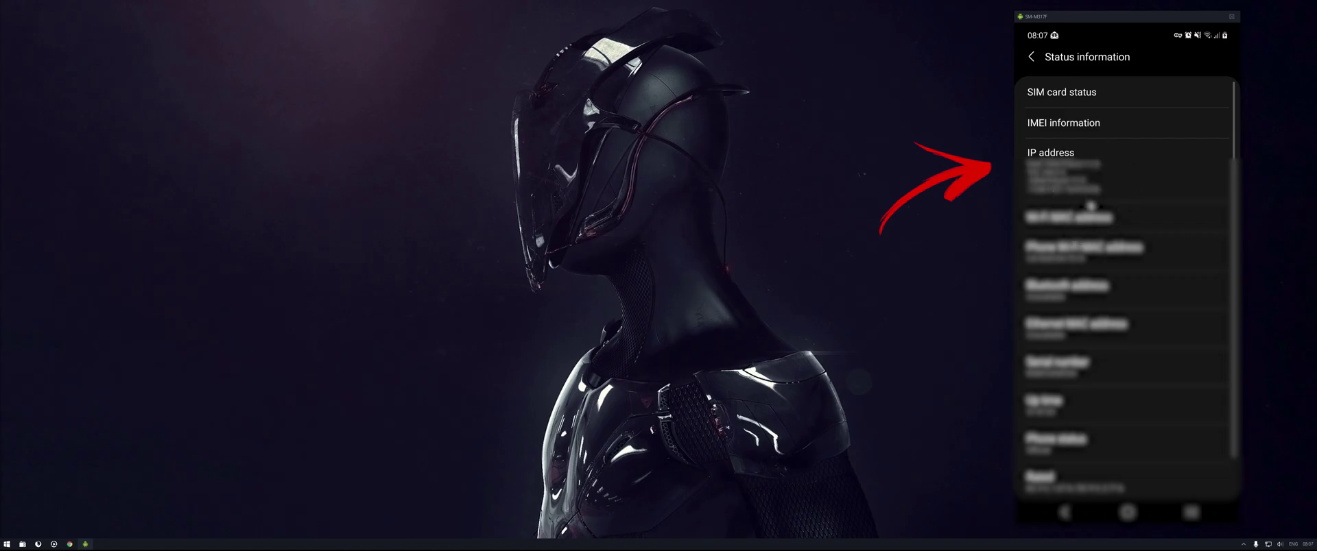
right_click(1102, 239)
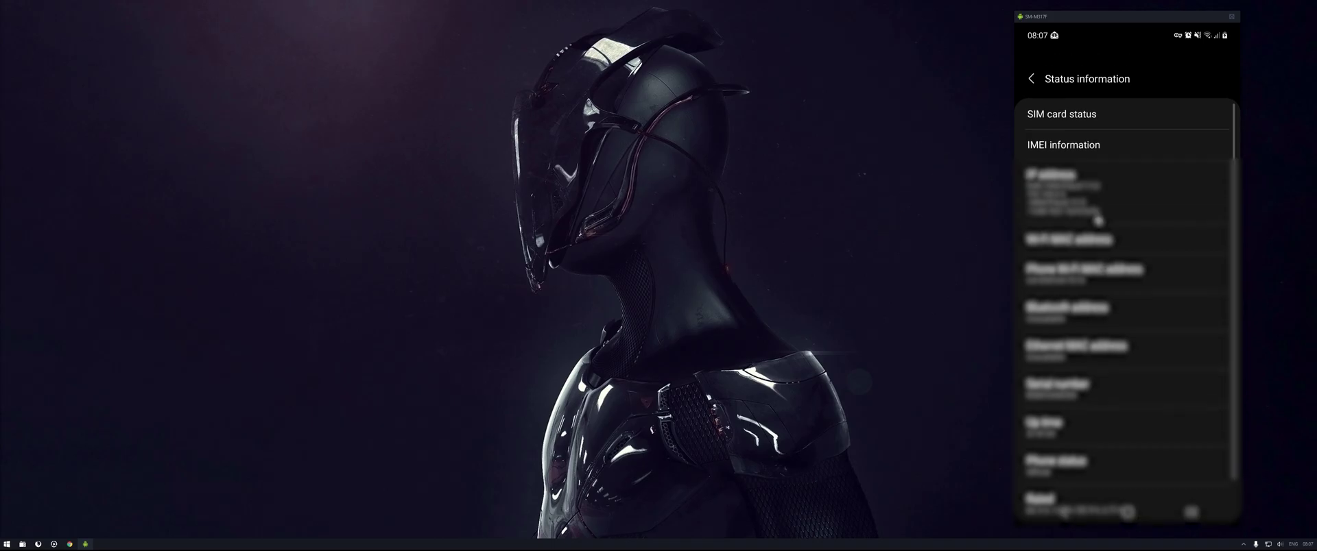
right_click(1087, 167)
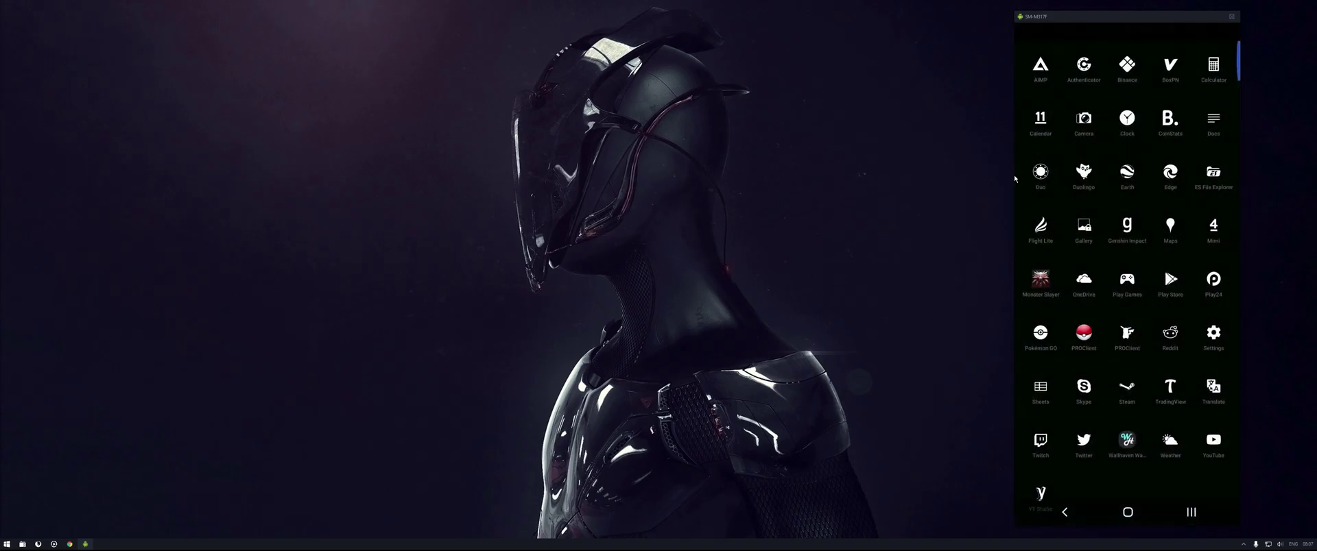
right_click(1018, 174)
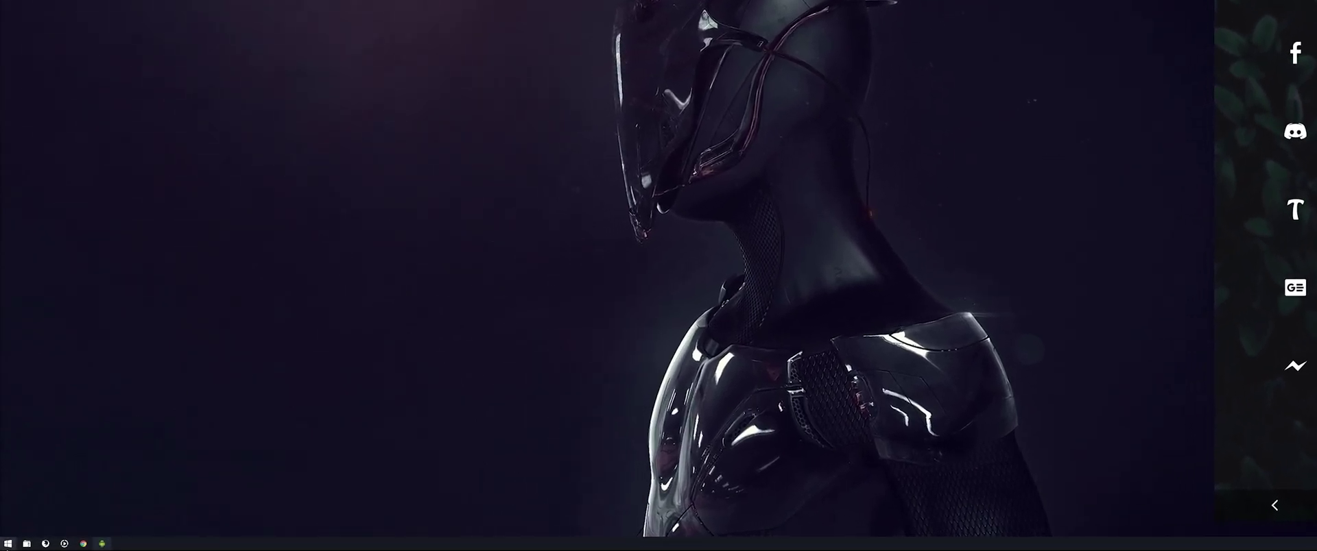
Launch Command Prompt as administrator from the Start search.
click(7, 544)
text(cmd)
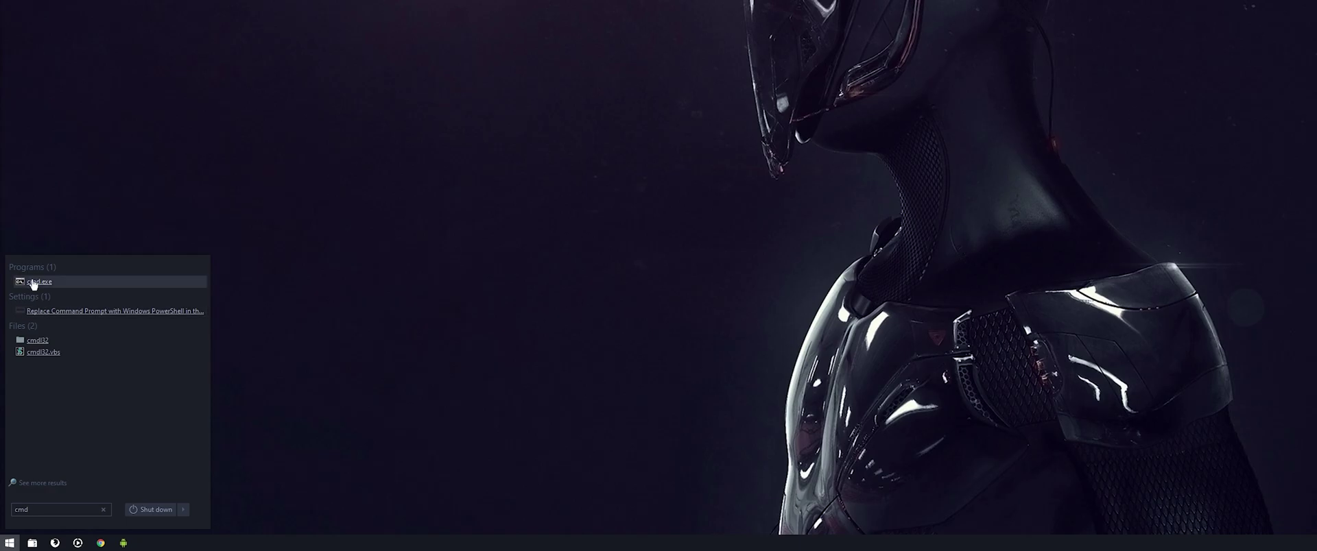
right_click(32, 283)
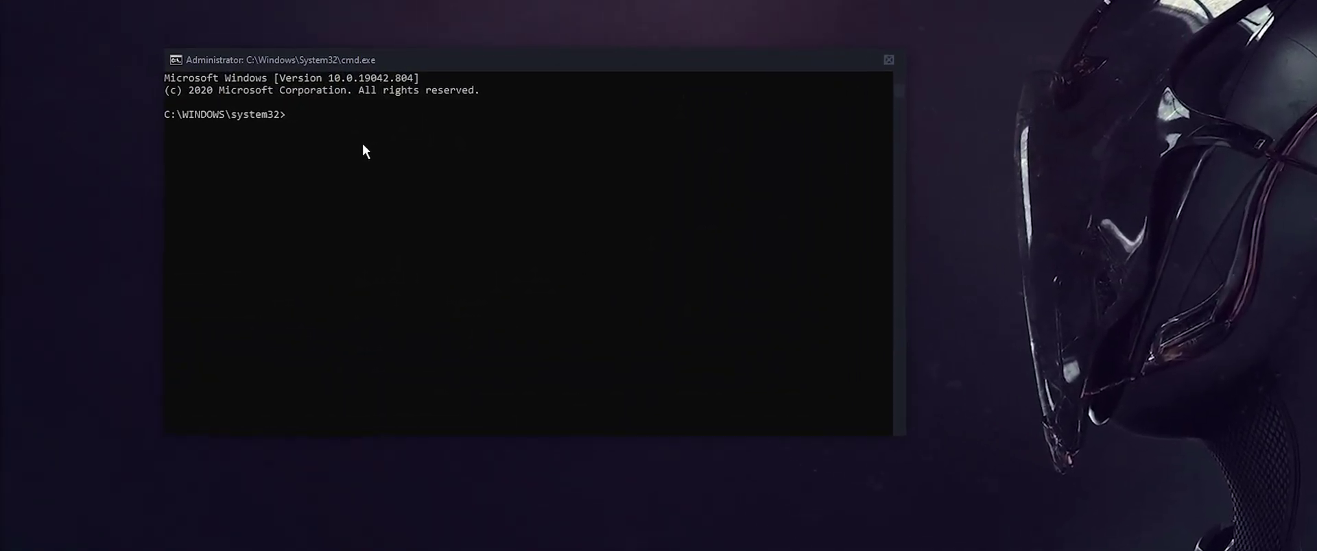
Run 'adb tcpip 5555', then 'adb connect' to the phone's 192.168 IP address.
text(adb )
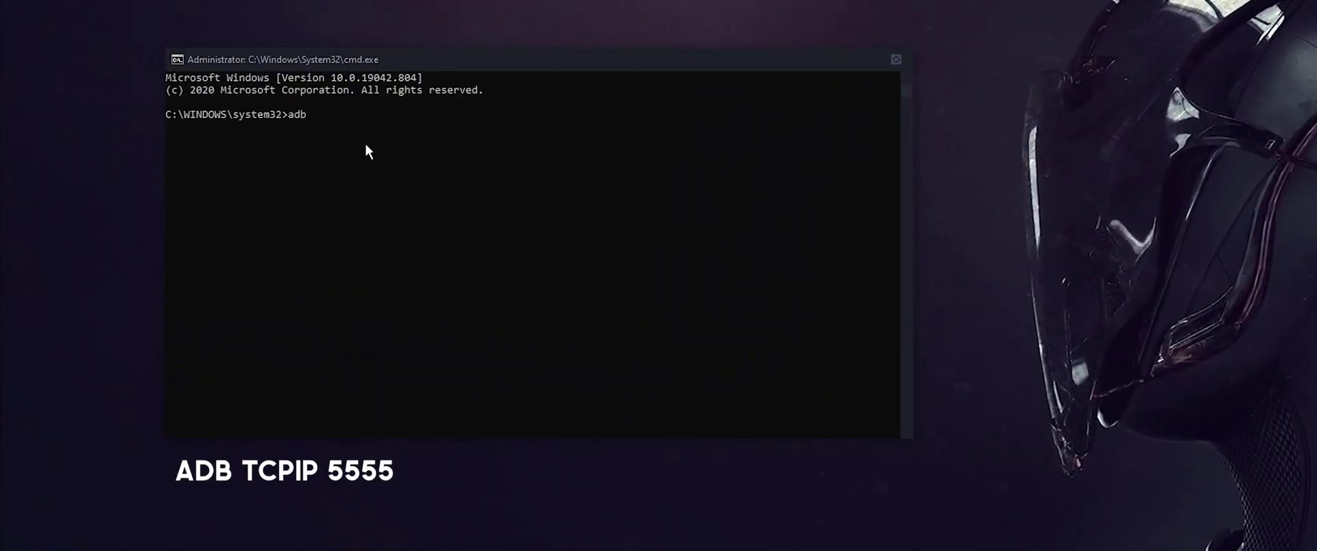
text(tcpip 5555)
key(Return)
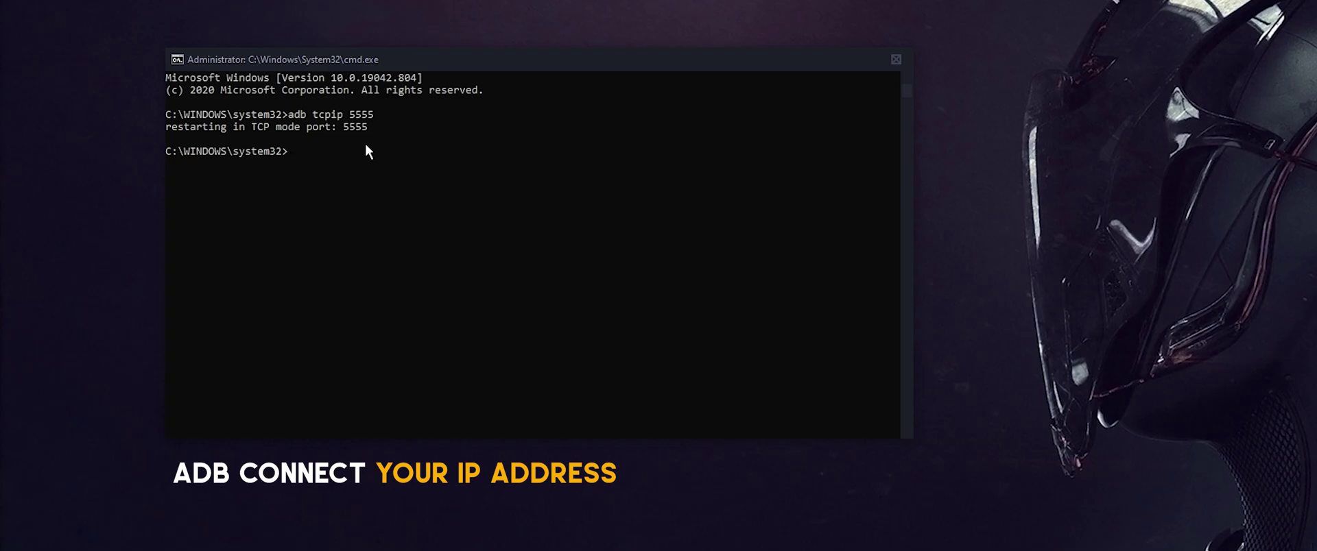
text(adb)
text( connect 1)
text(92)
text(.168.)
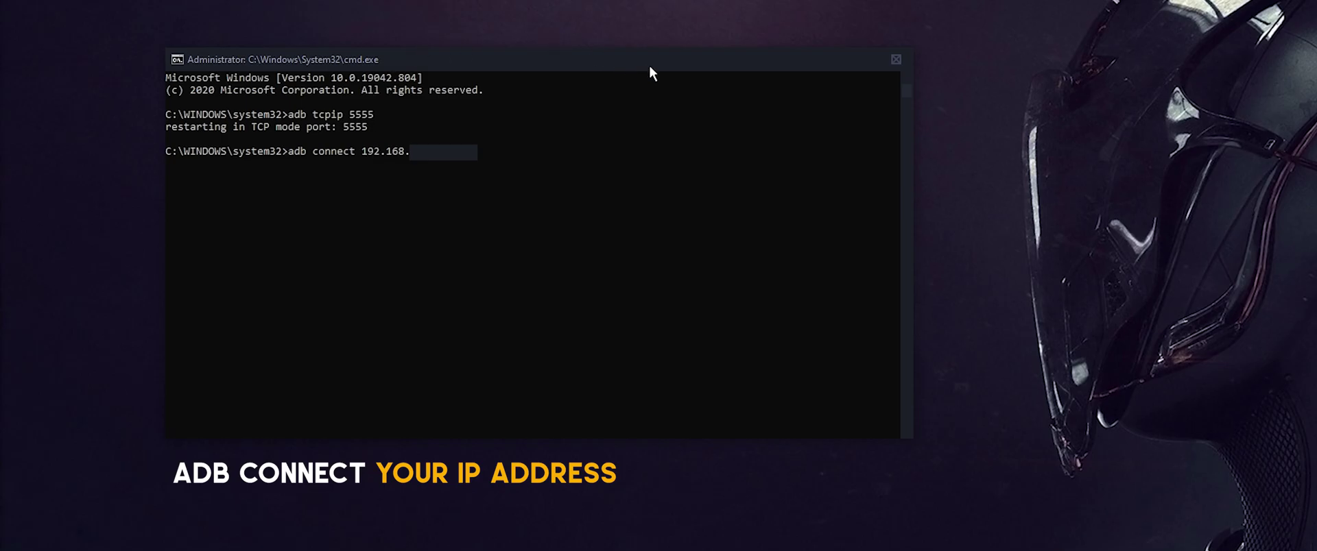
key(Return)
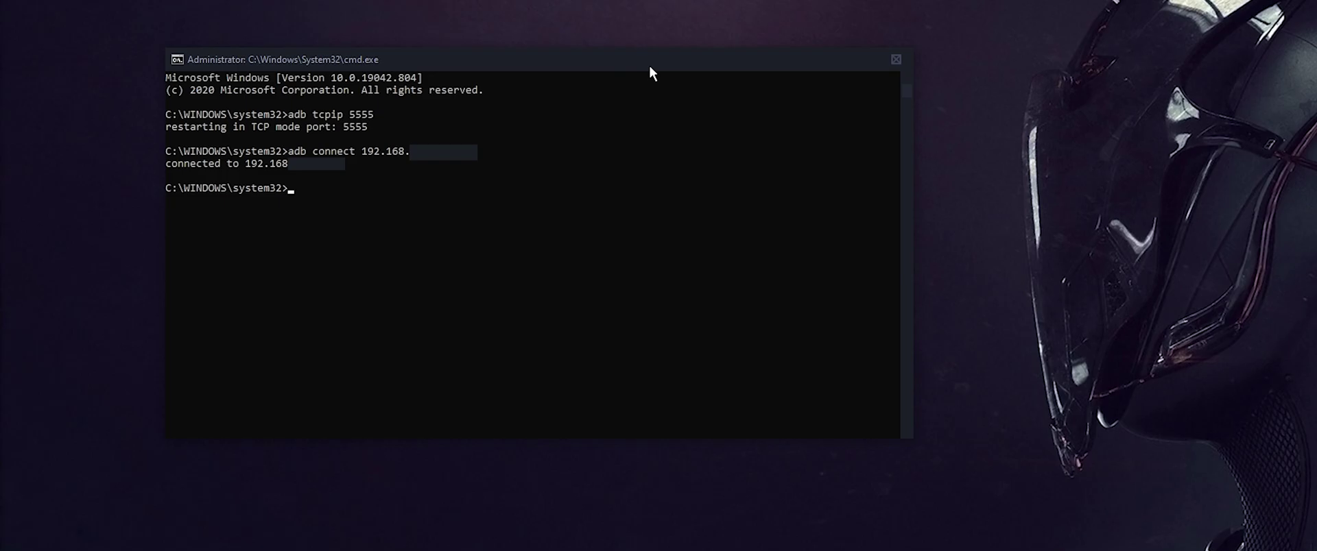
Close Command Prompt and run scrcpy-noconsole.vbs from H:\SCRCPY\SCRCPY Samsung M31S v1.17.
click(896, 59)
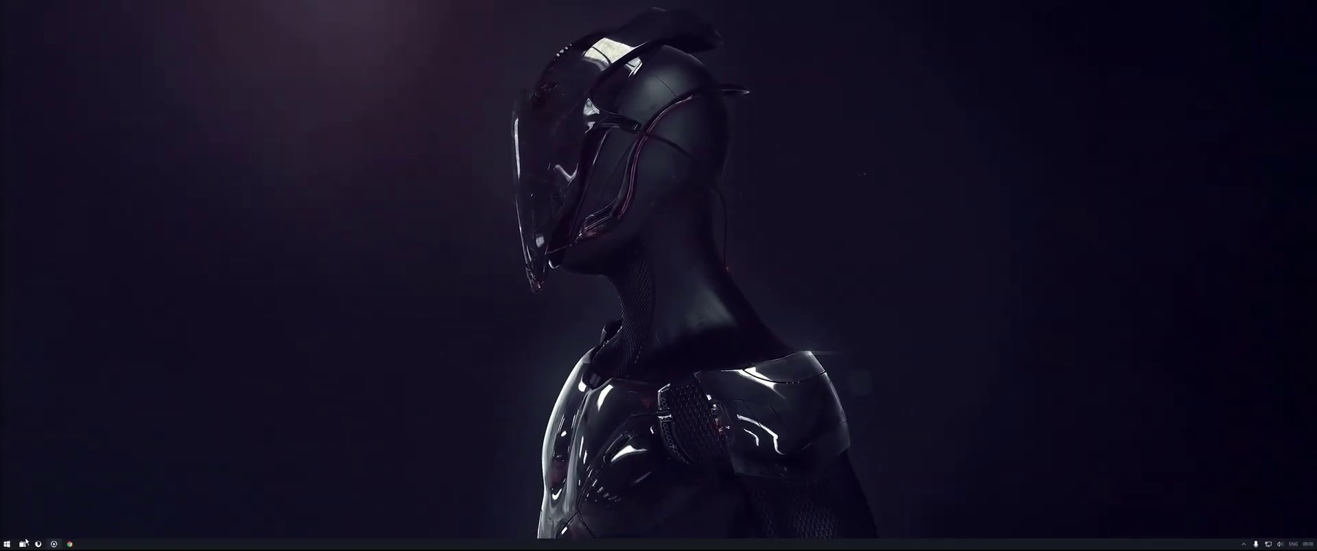
click(22, 544)
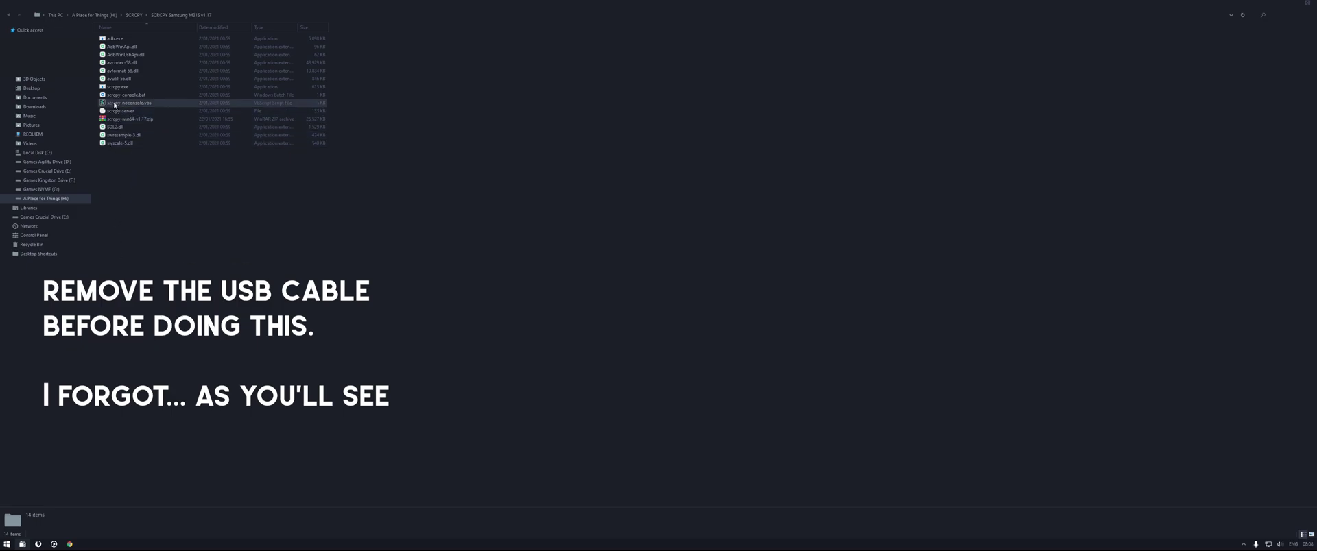
click(114, 103)
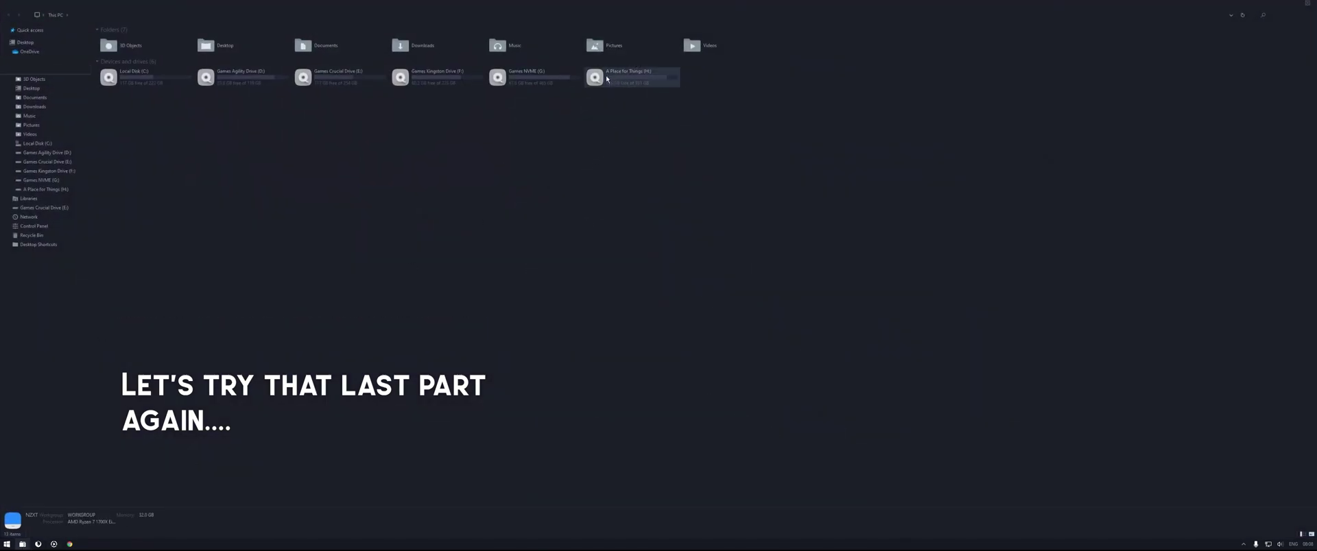
double_click(607, 77)
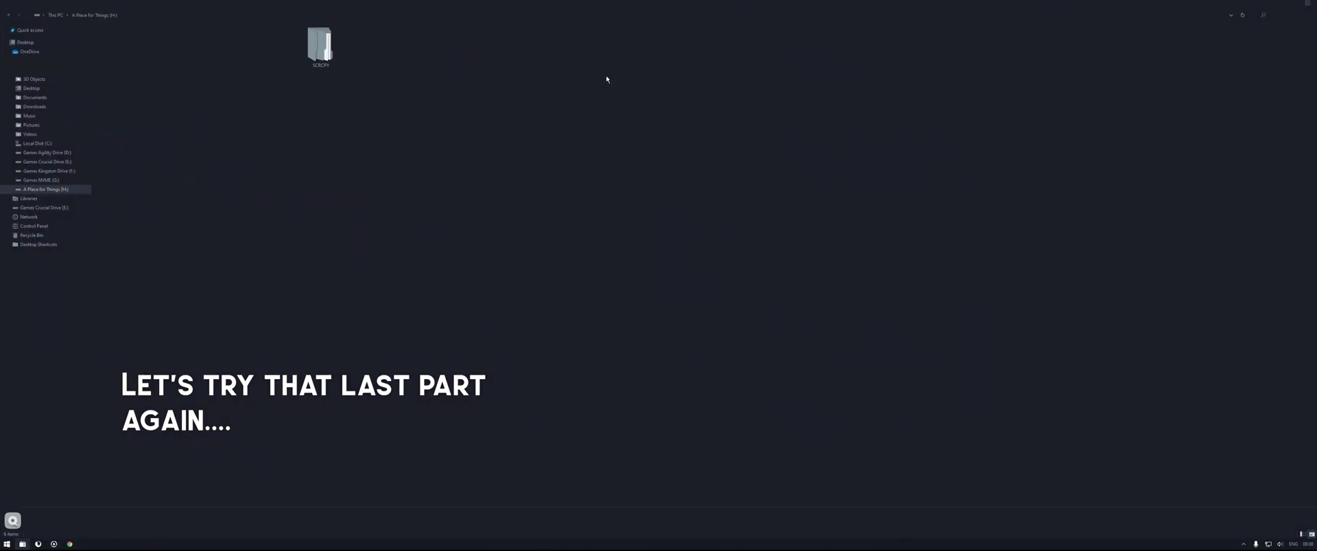
double_click(320, 46)
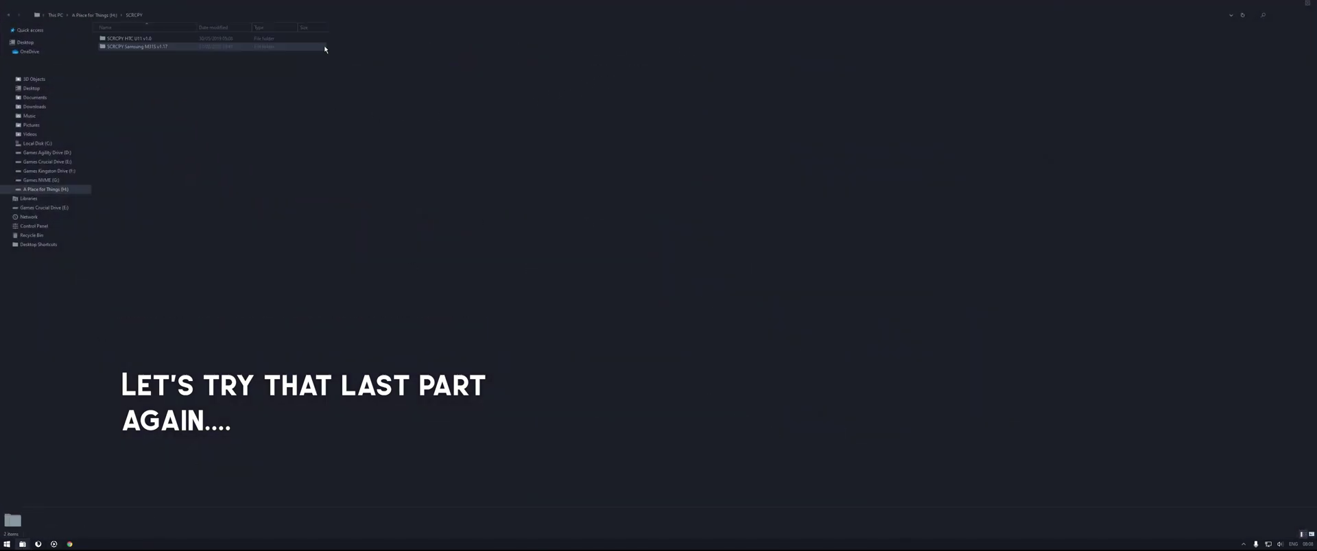
double_click(116, 48)
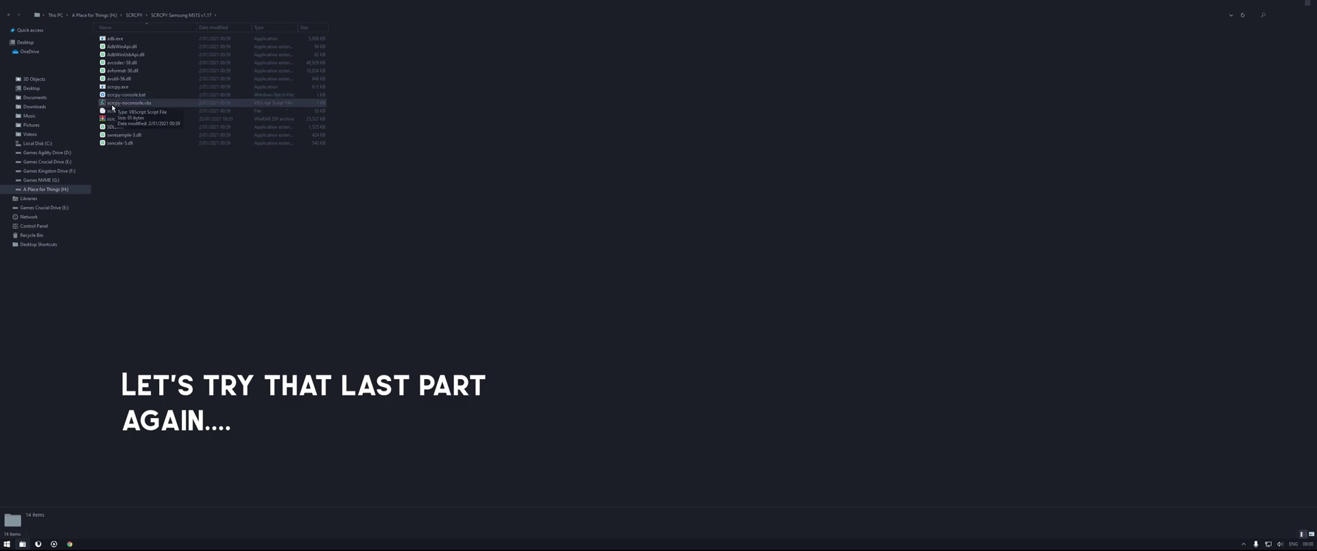
click(113, 104)
double_click(113, 105)
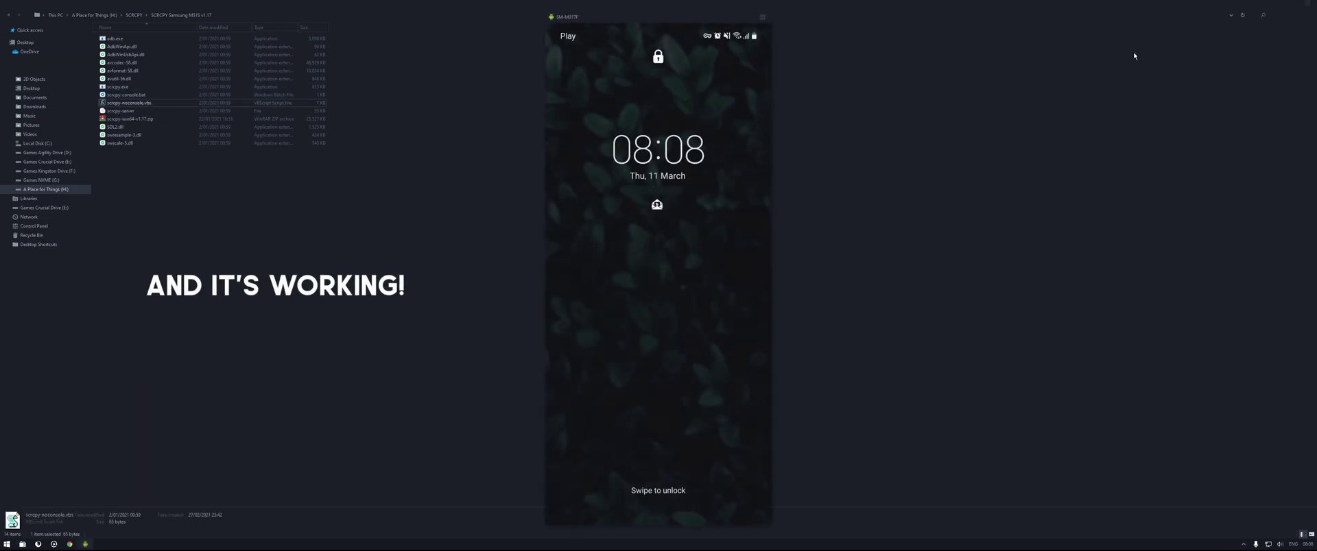